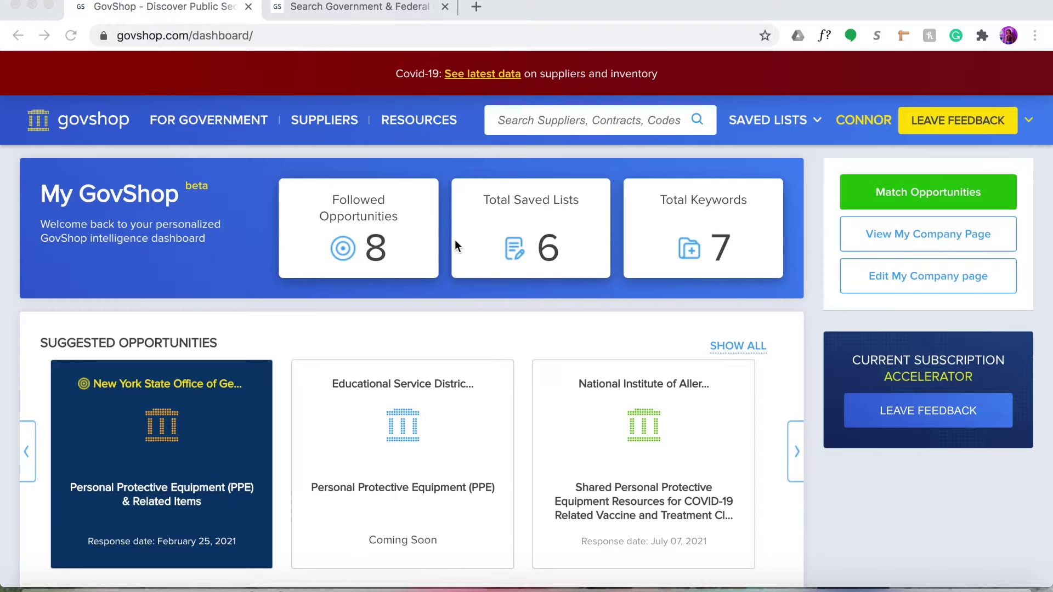
- Review the dashboard's suggested opportunities, followed opportunities and the chart of followed opportunities by type
scroll(455, 239, down, 1)
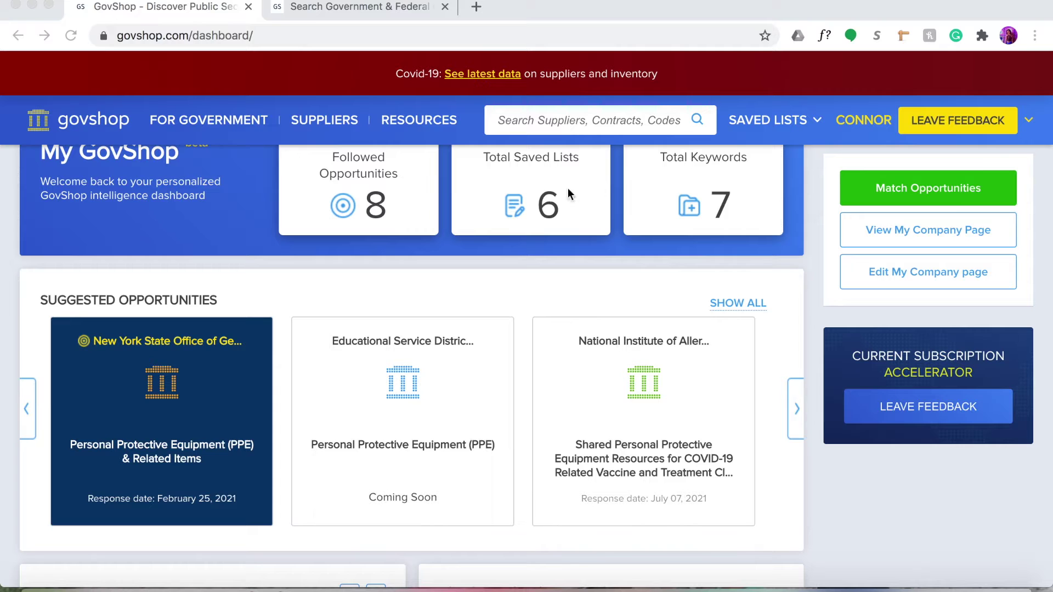
scroll(422, 291, down, 1)
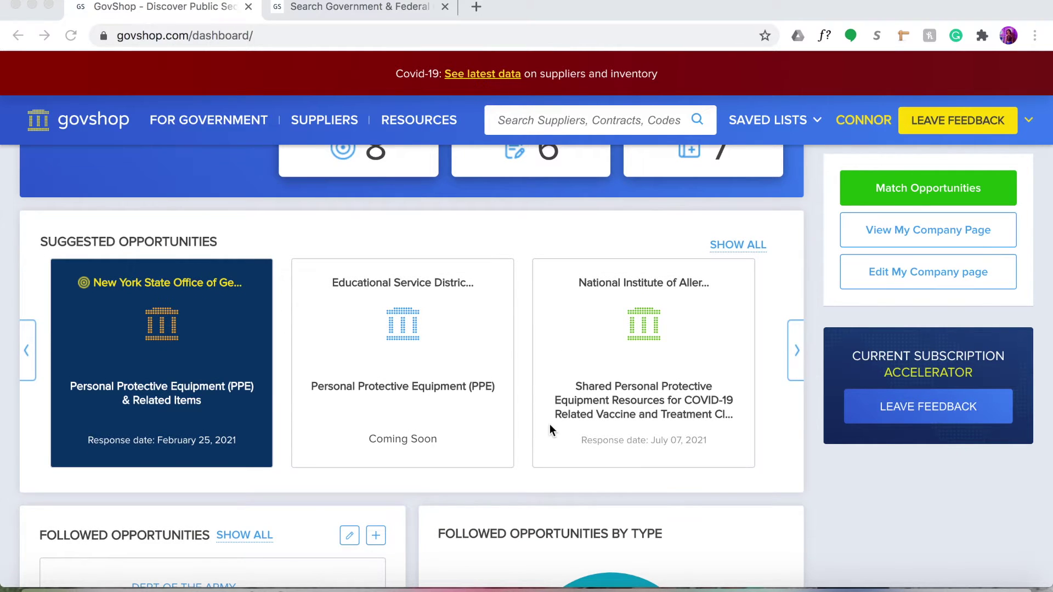
scroll(549, 424, down, 5)
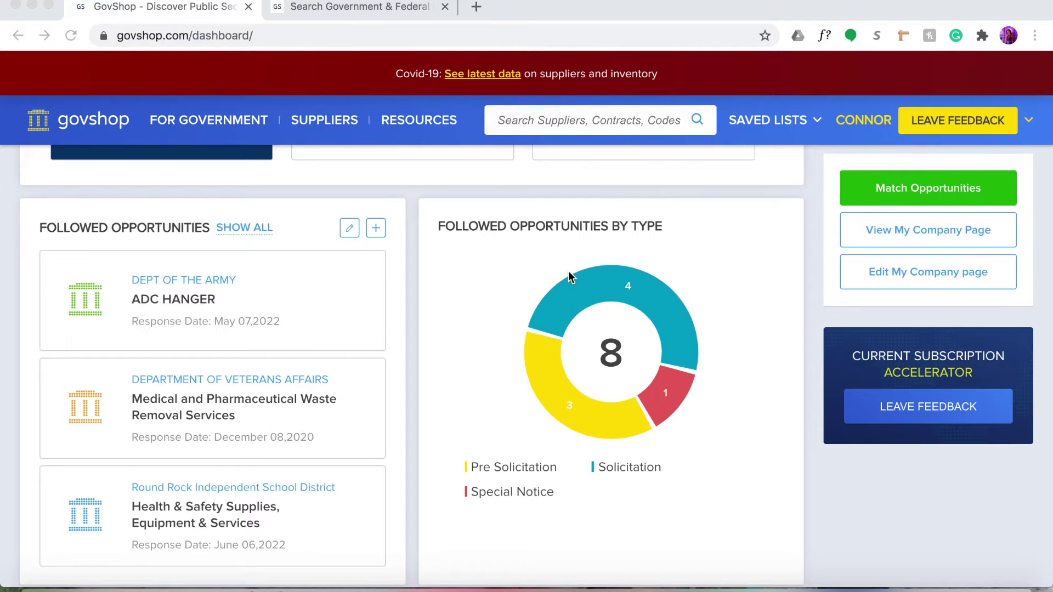
scroll(570, 277, down, 7)
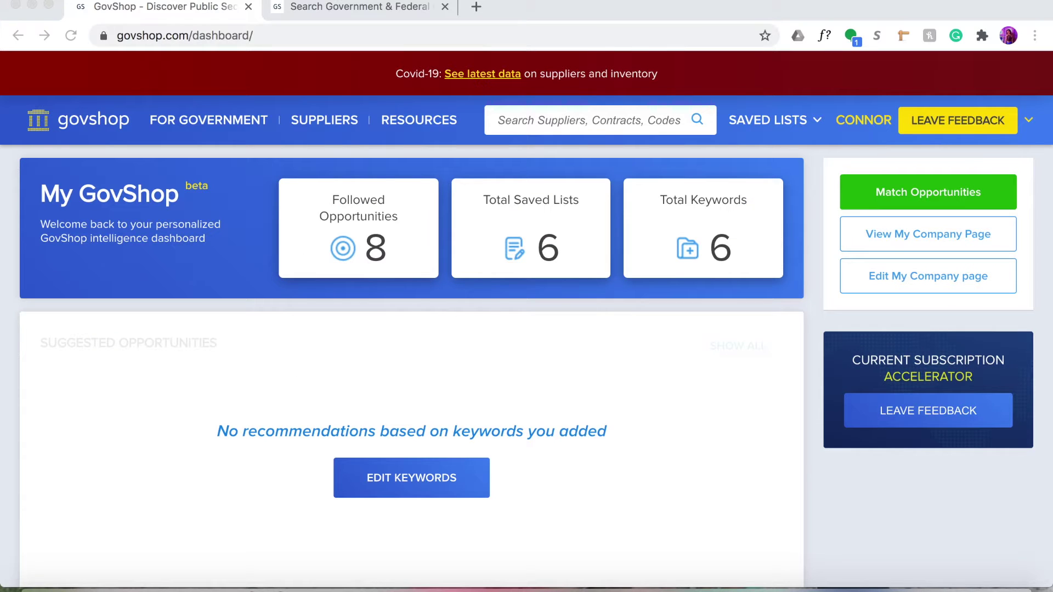
- Add "medical devices" to the opportunity keywords and save the list to manage its keywords
scroll(636, 252, down, 1)
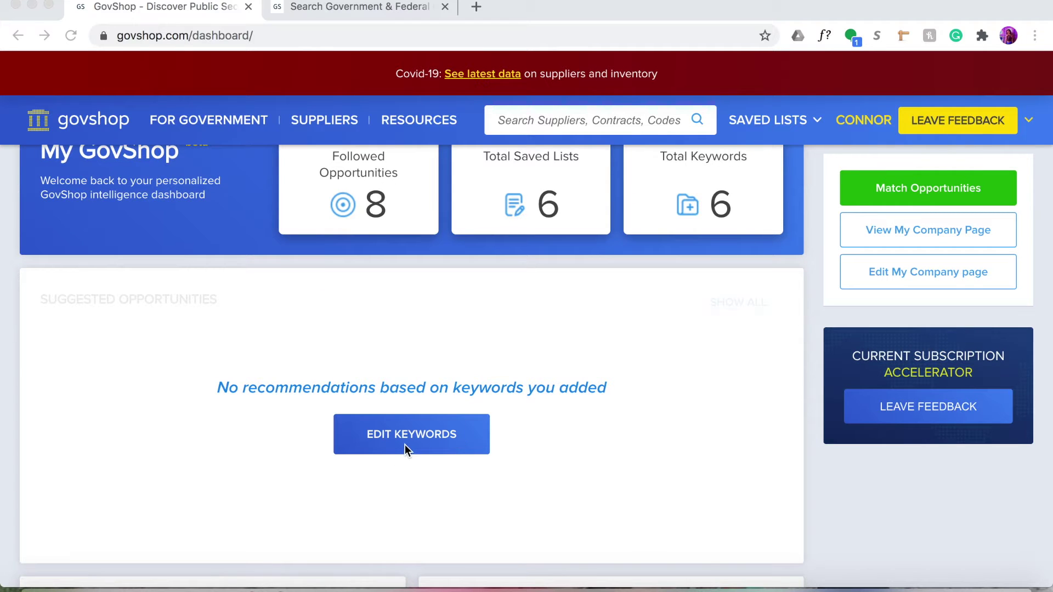
scroll(406, 450, down, 9)
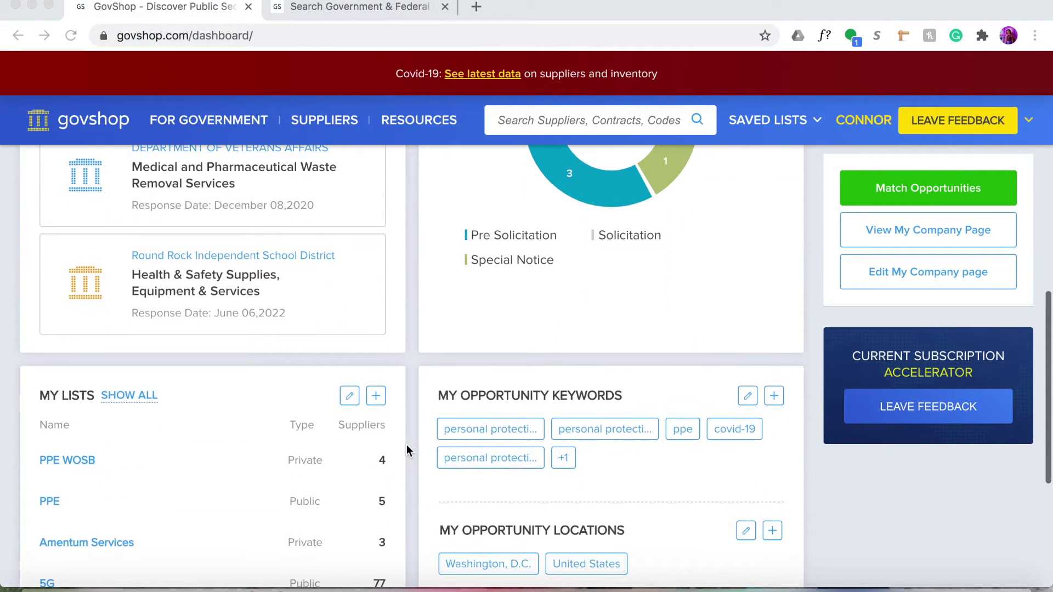
scroll(600, 475, down, 2)
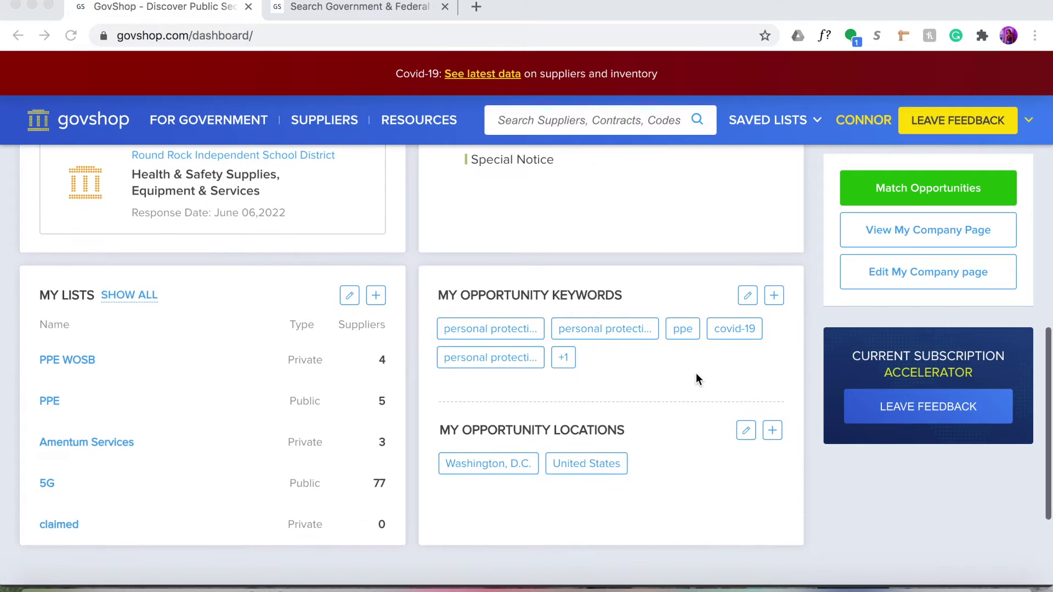
click(748, 295)
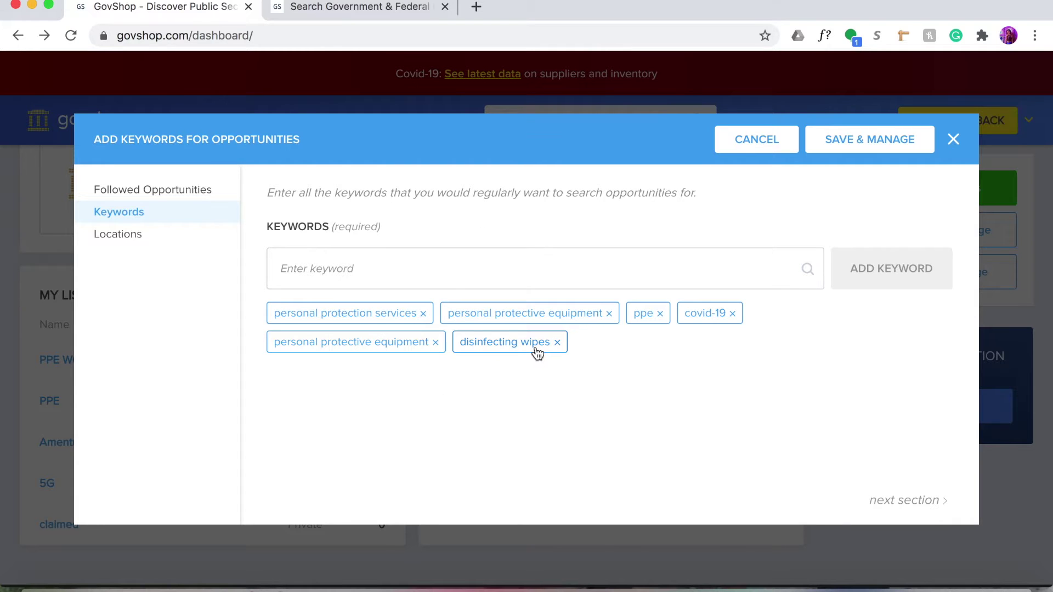
click(451, 272)
text(m)
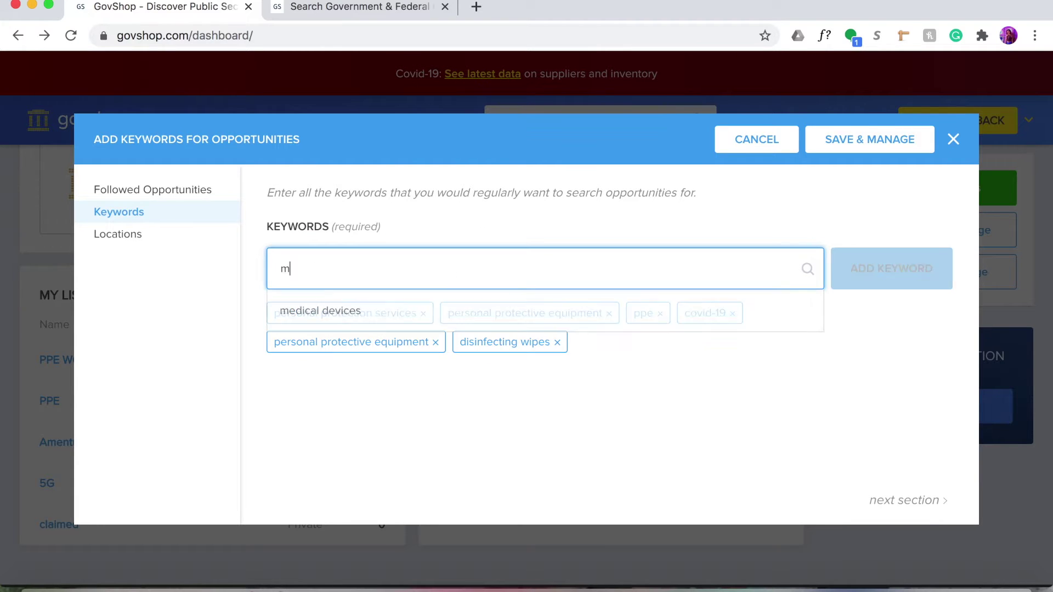
text(edical device)
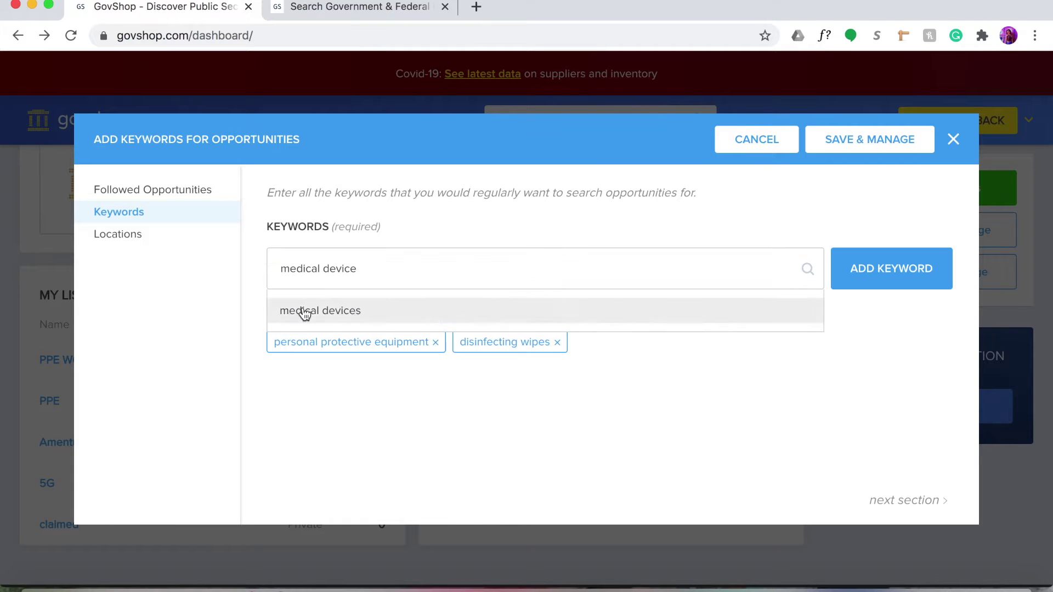
click(304, 312)
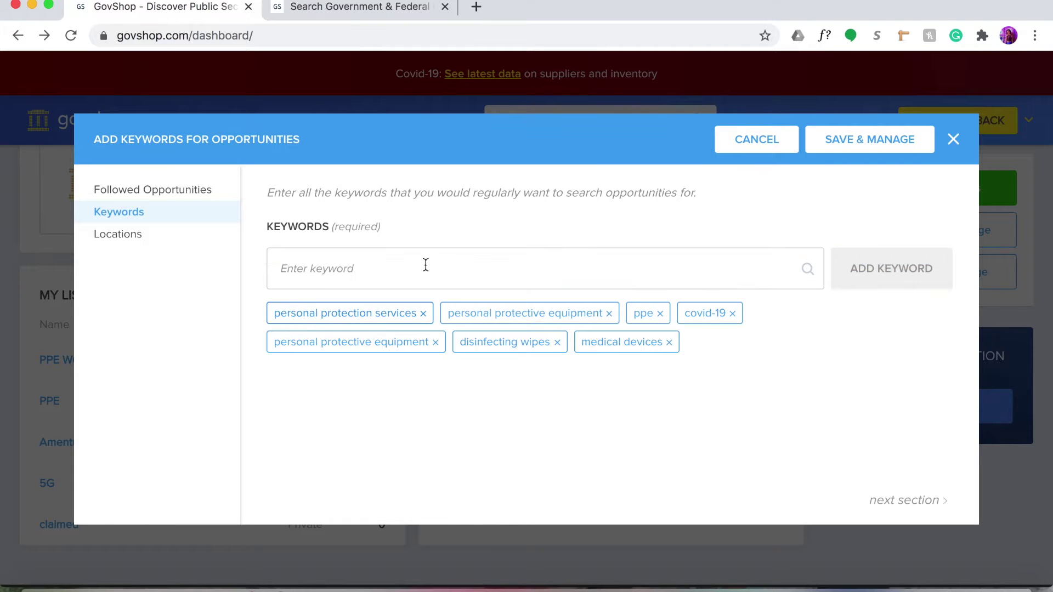
click(855, 155)
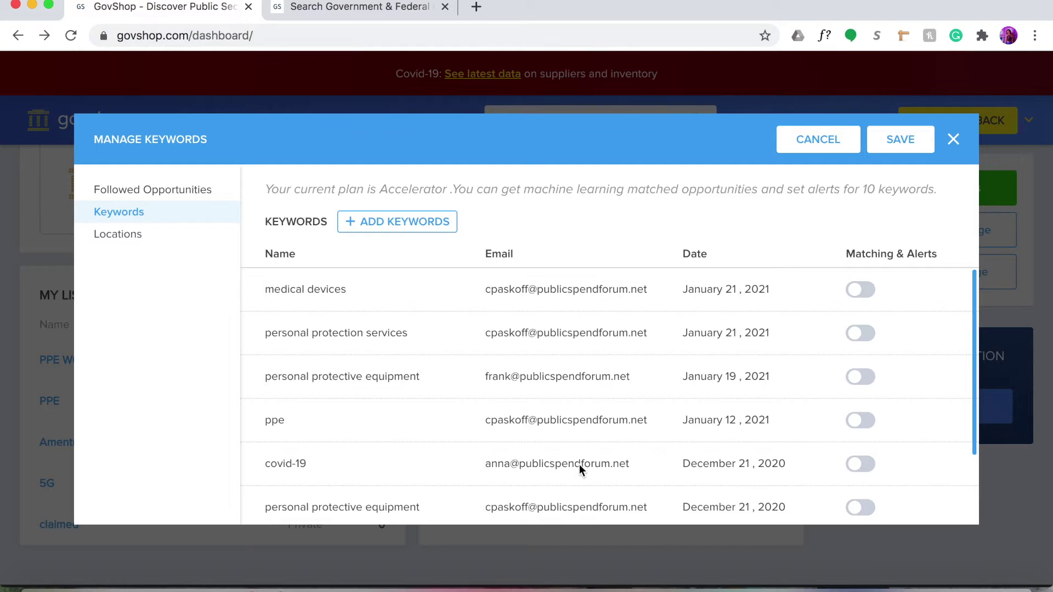
- Turn on matching and alerts for medical devices, personal protection services, the January 19, 2021 personal protective equipment entry and covid-19, and save
scroll(566, 381, down, 2)
scroll(566, 381, up, 2)
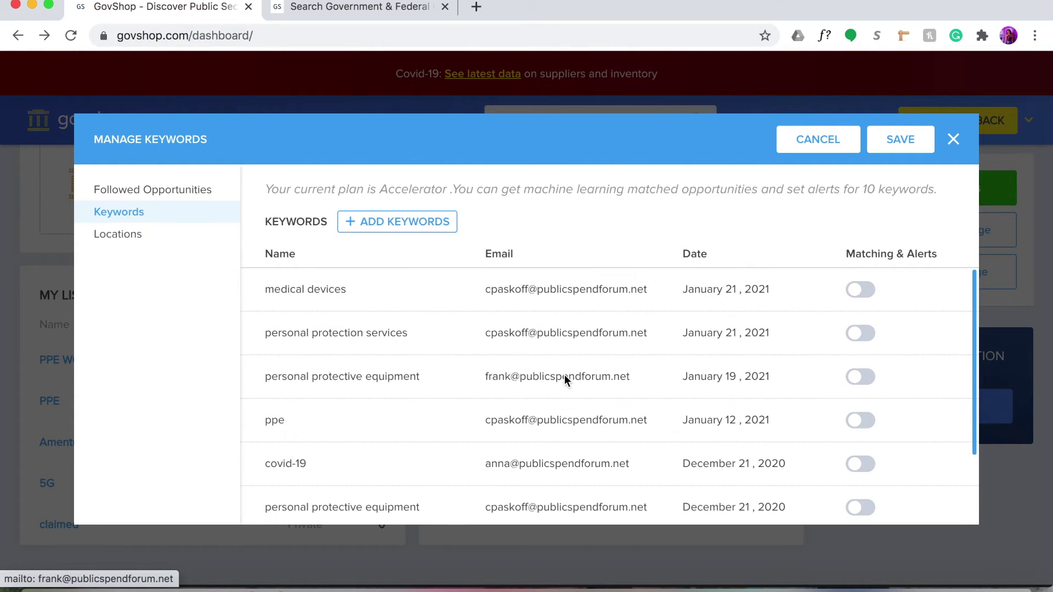
click(857, 294)
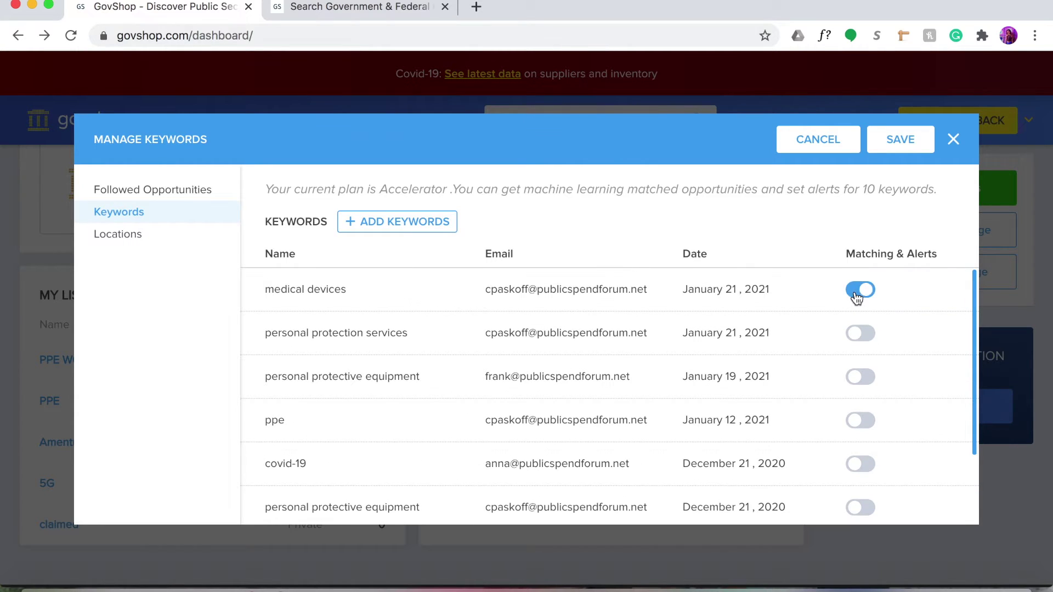
click(860, 339)
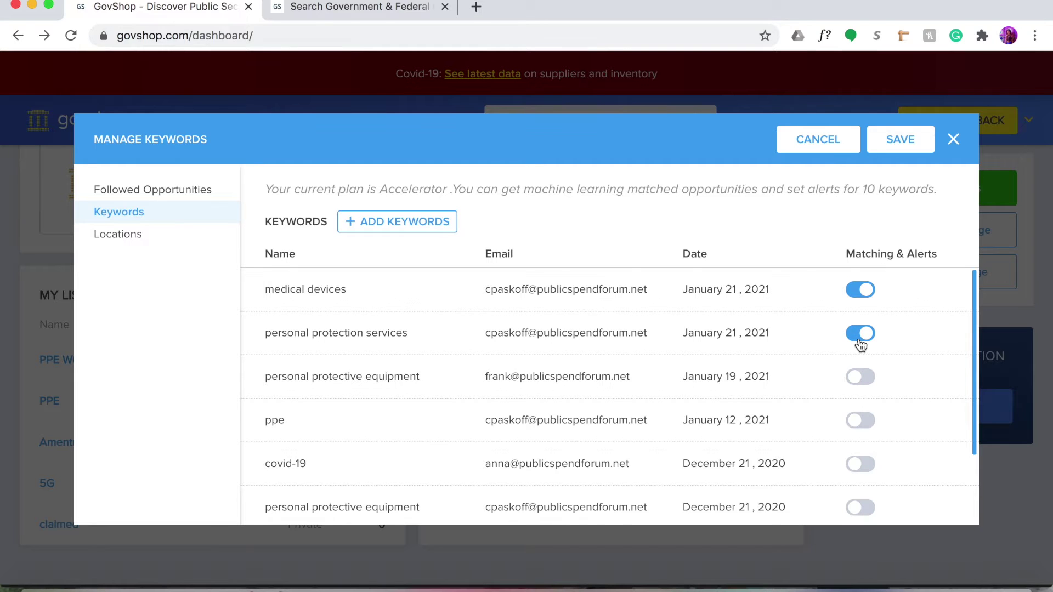
click(859, 379)
click(859, 465)
click(903, 141)
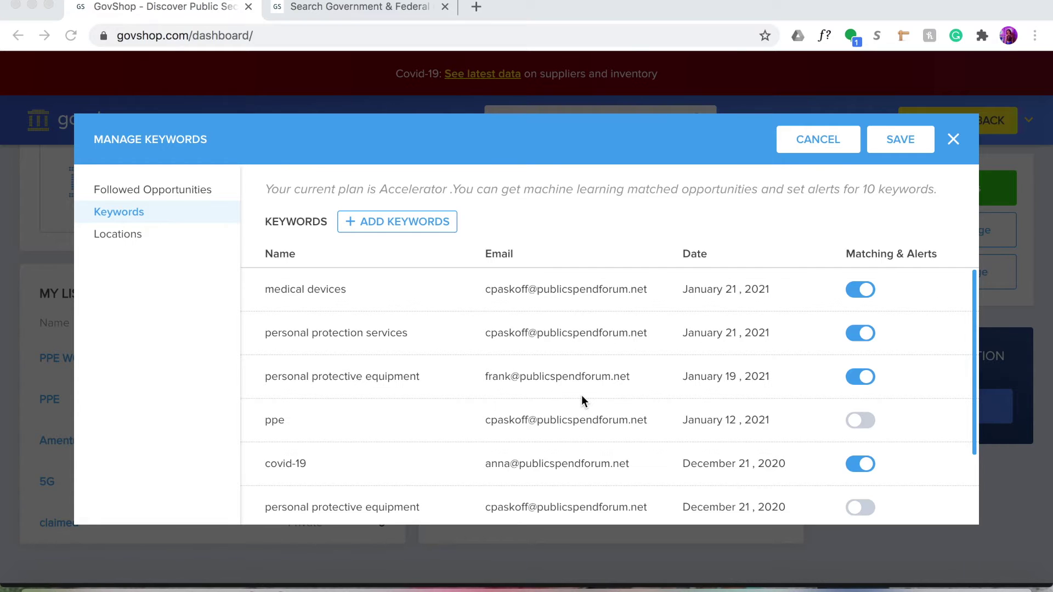
- Check the subscription plans comparison in the other open page and return to the keyword management dialog
click(332, 9)
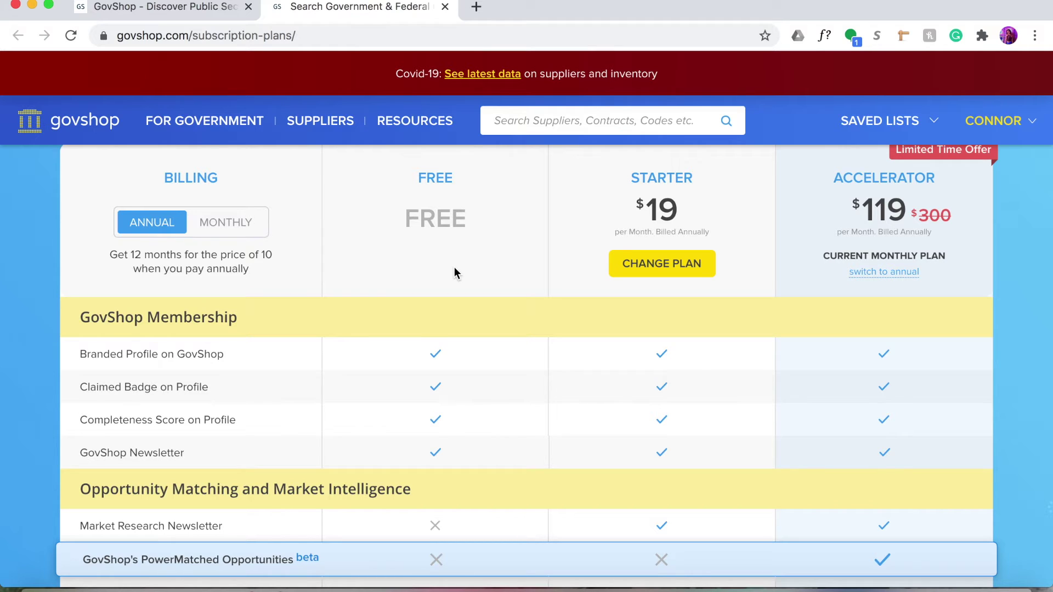
click(194, 8)
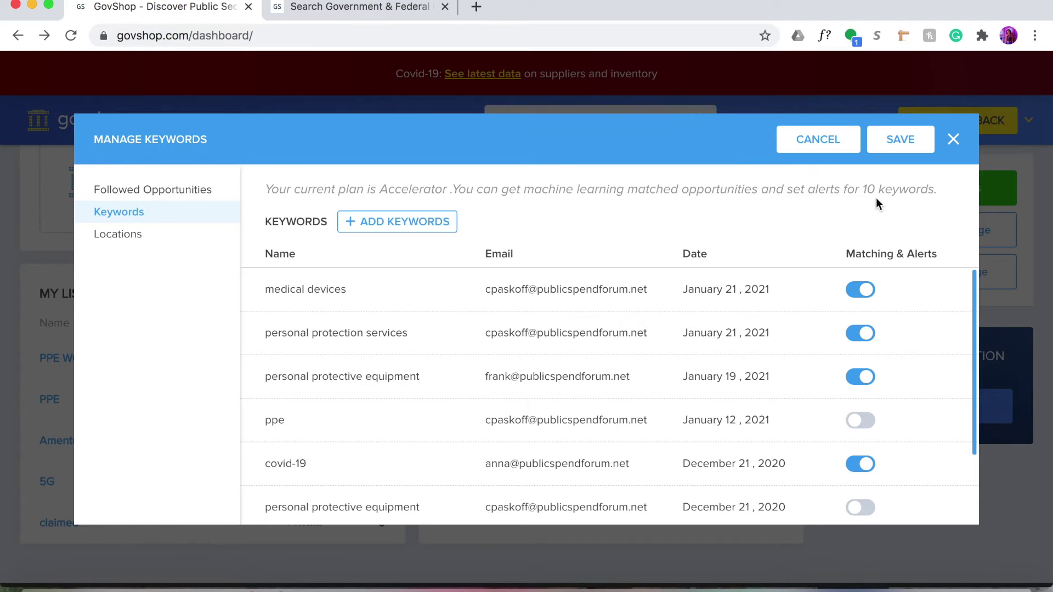
- Turn on matching and alerts for ppe and the December 21, 2020 personal protective equipment keyword, and save the keyword settings
click(866, 421)
click(861, 507)
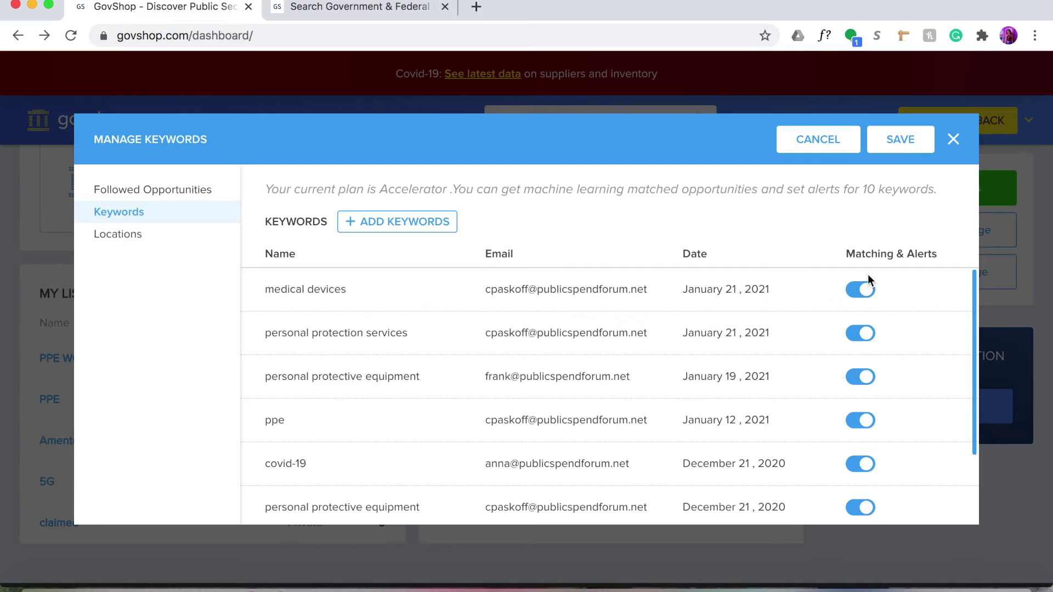
click(888, 142)
scroll(763, 303, up, 10)
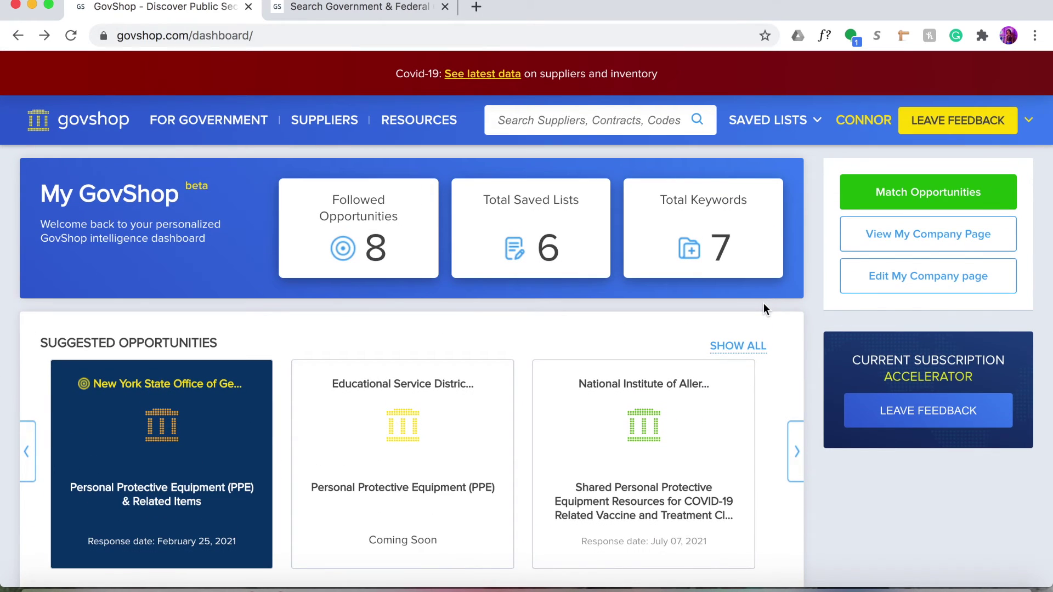
- Add "Maryland, United States" to the opportunity locations and save the change
scroll(660, 442, down, 10)
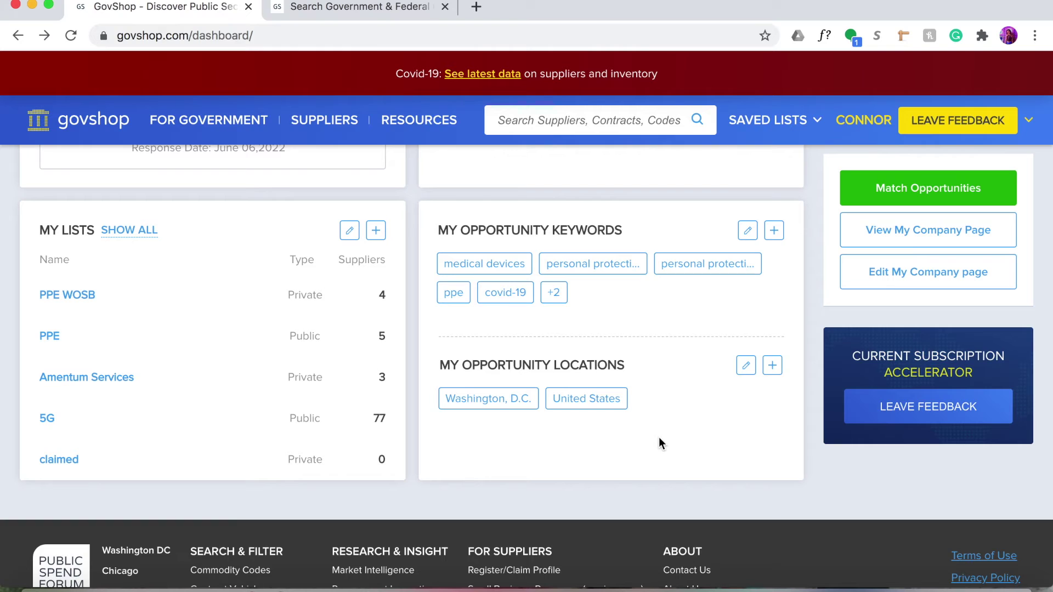
click(746, 365)
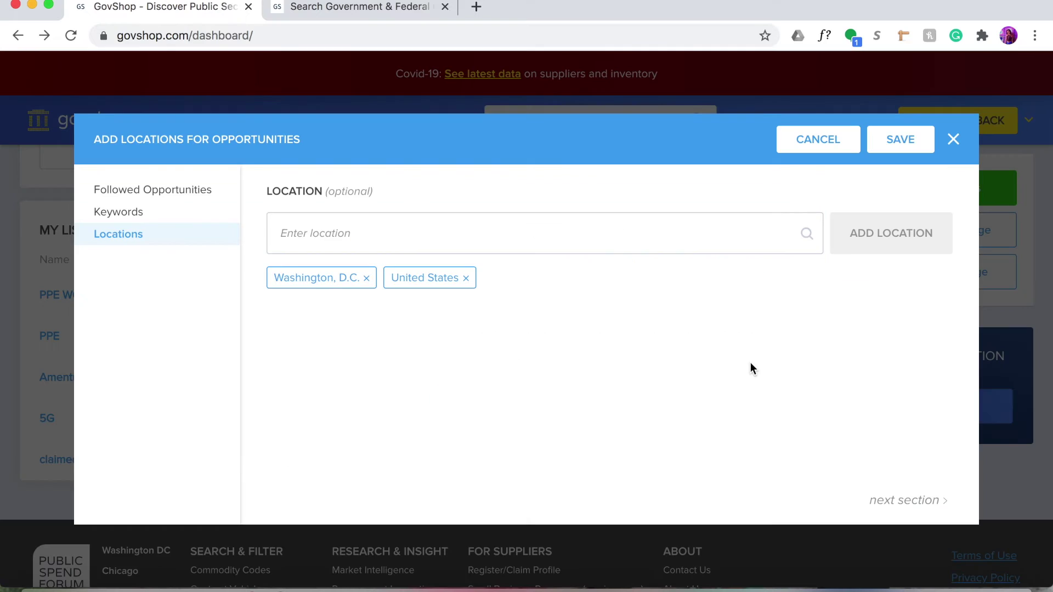
click(522, 237)
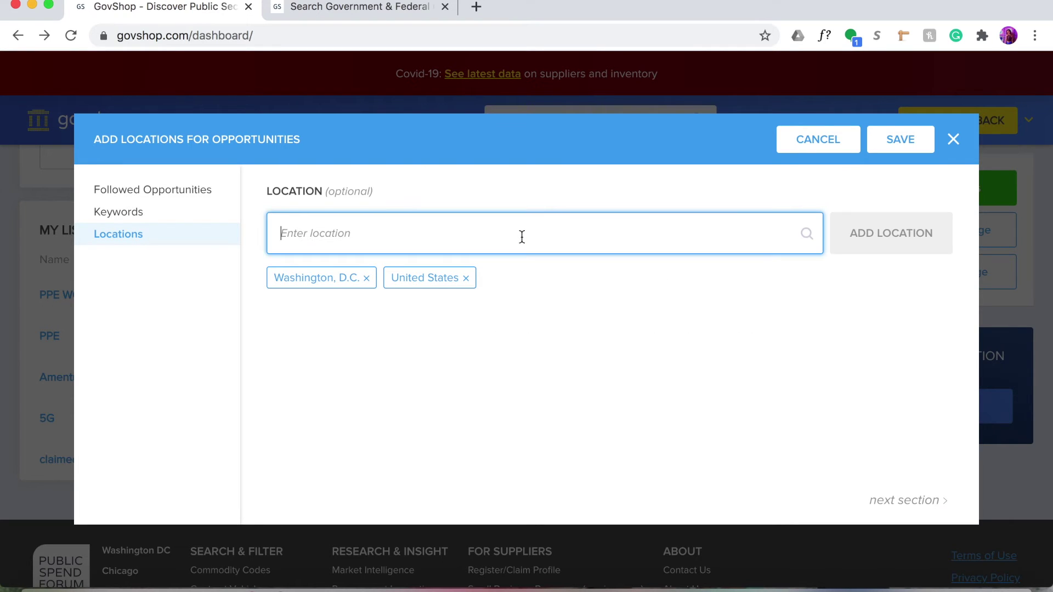
text(maryland)
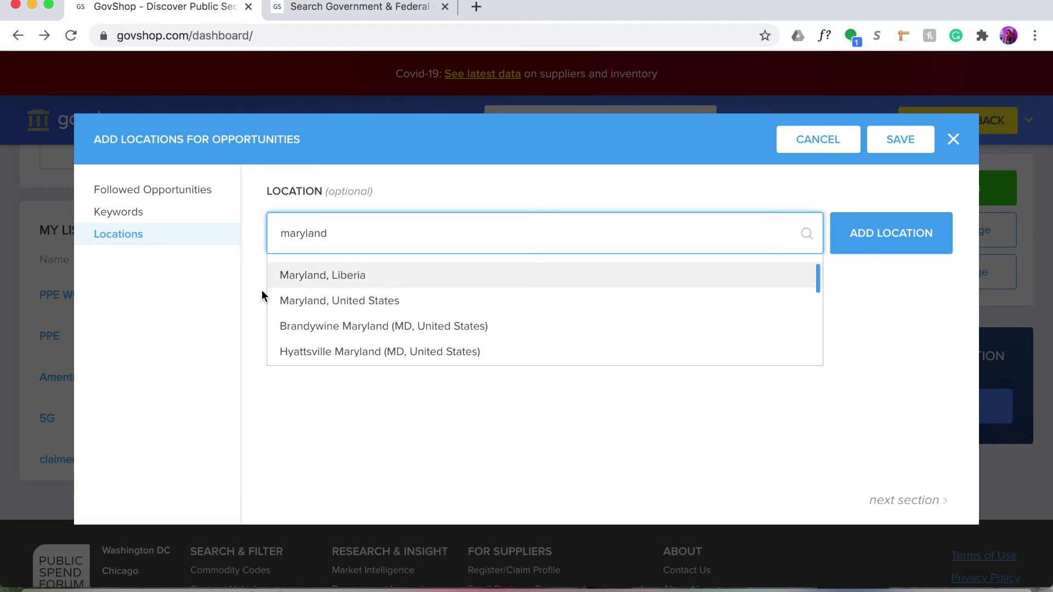
click(296, 302)
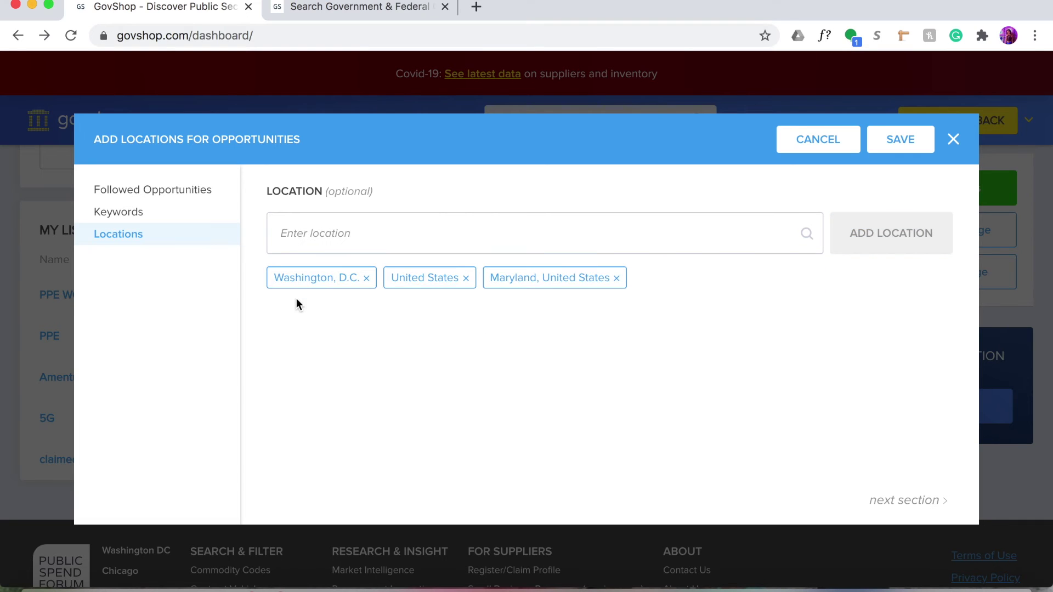
click(884, 147)
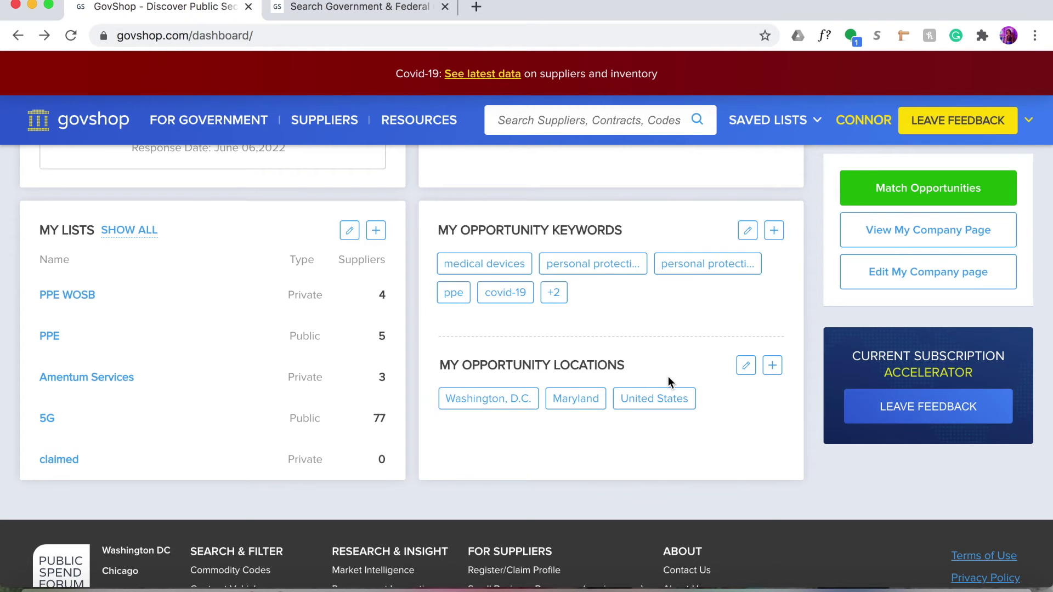
- Open the full list of suggested opportunities from the dashboard and look through the first results
scroll(669, 382, up, 10)
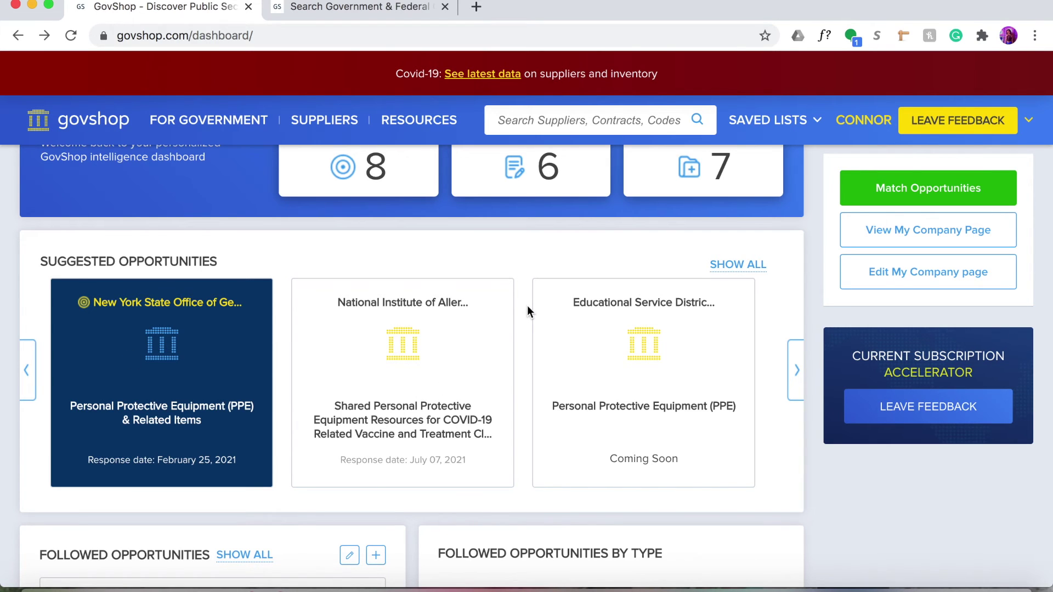
scroll(660, 444, up, 3)
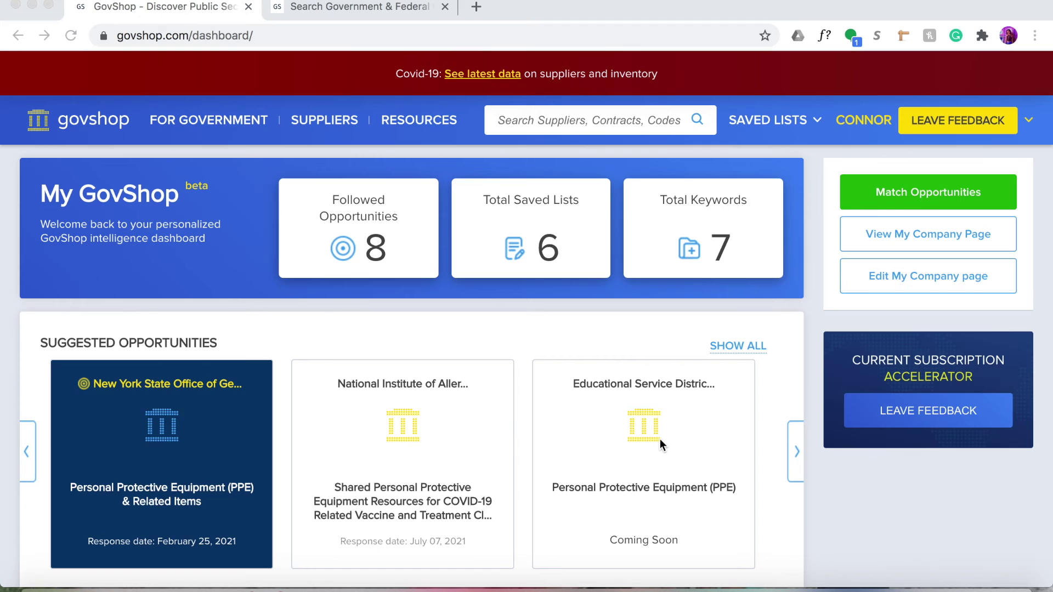
click(743, 344)
click(730, 346)
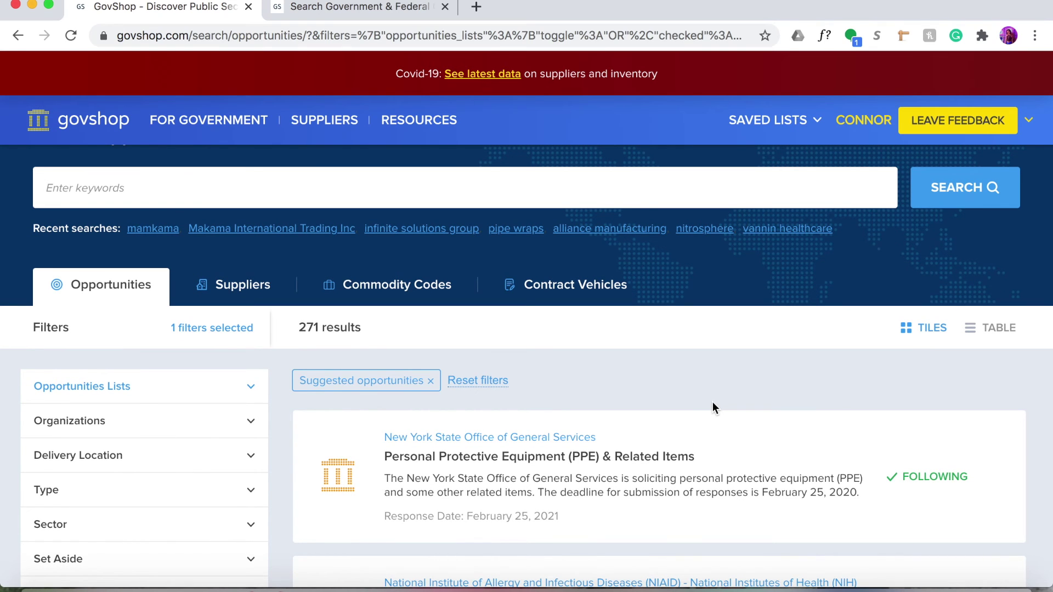
scroll(712, 406, down, 2)
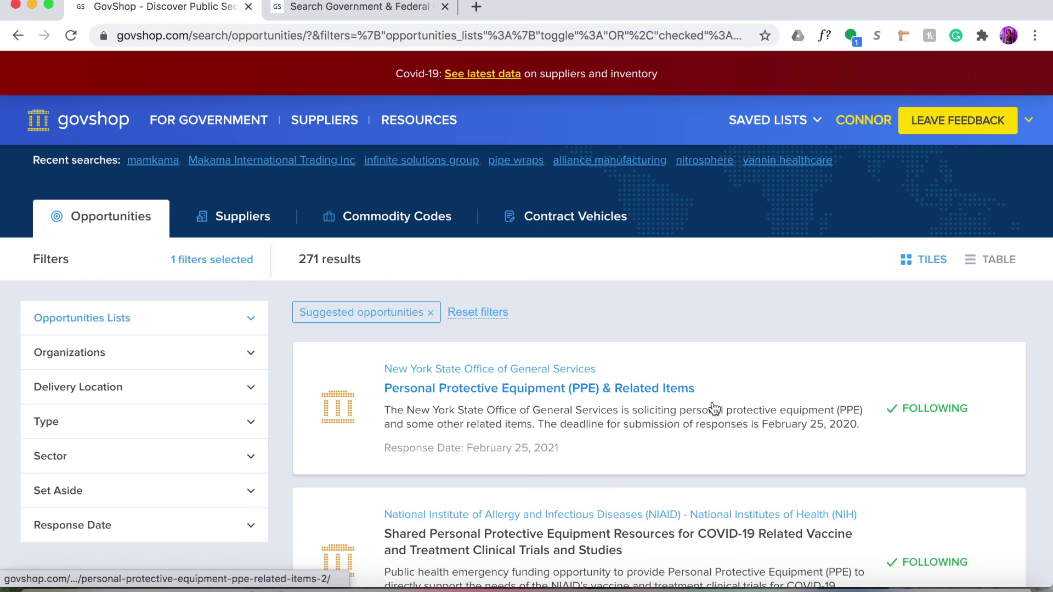
scroll(713, 408, down, 2)
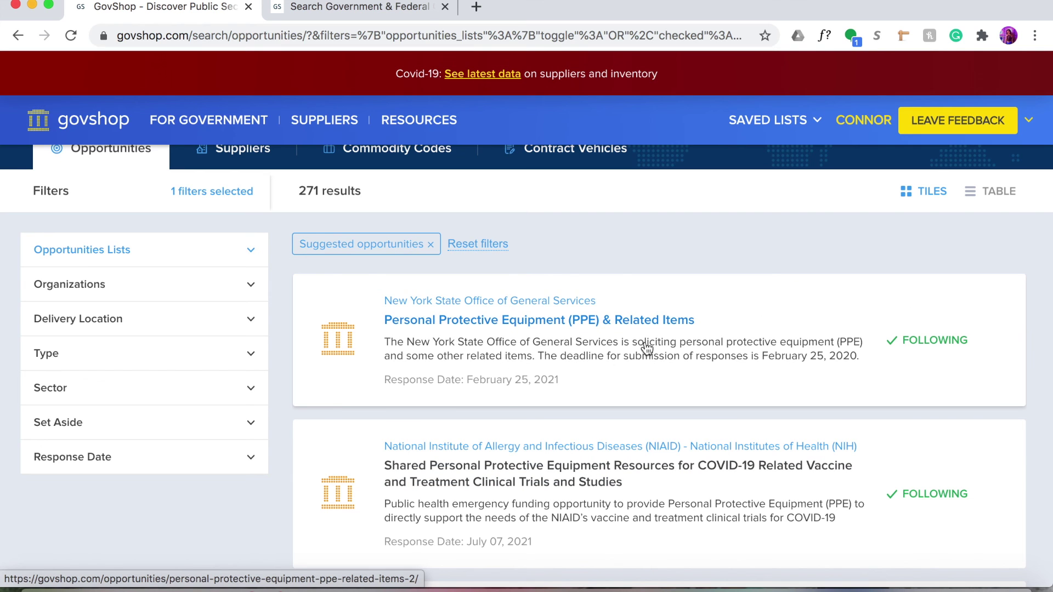
scroll(710, 372, down, 3)
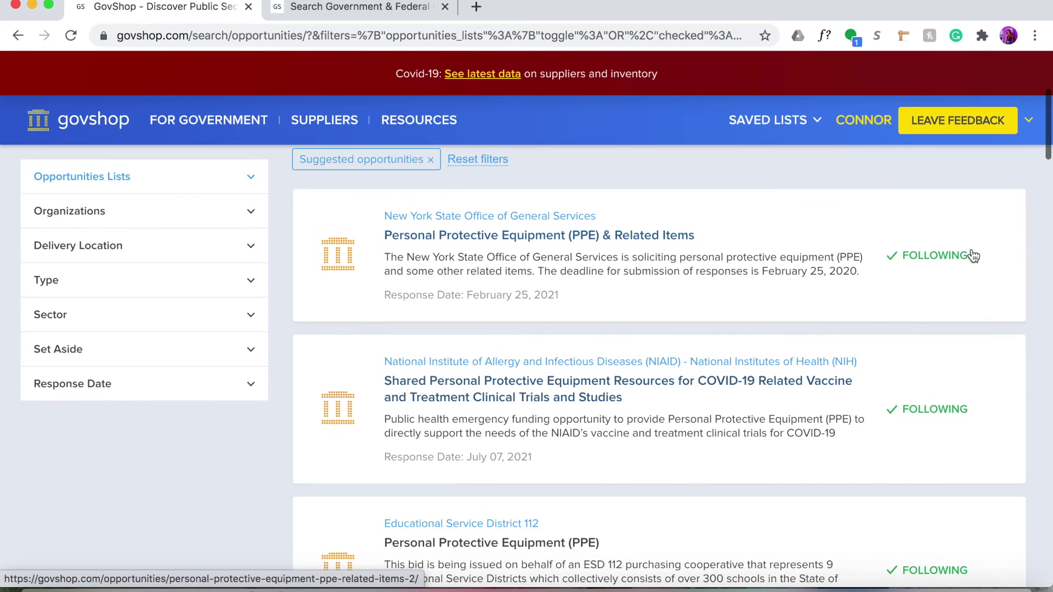
- Unfollow the first three suggested opportunities, from New York State, the National Institute of Allergy and Infectious Diseases and Educational Service District 112
click(1029, 119)
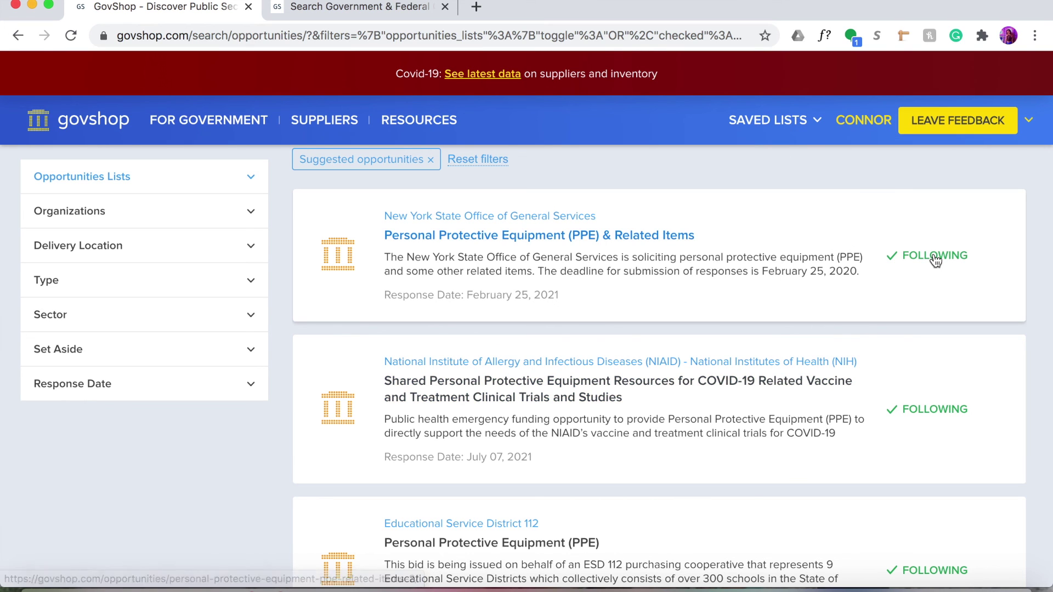
click(935, 259)
click(919, 415)
scroll(919, 416, down, 1)
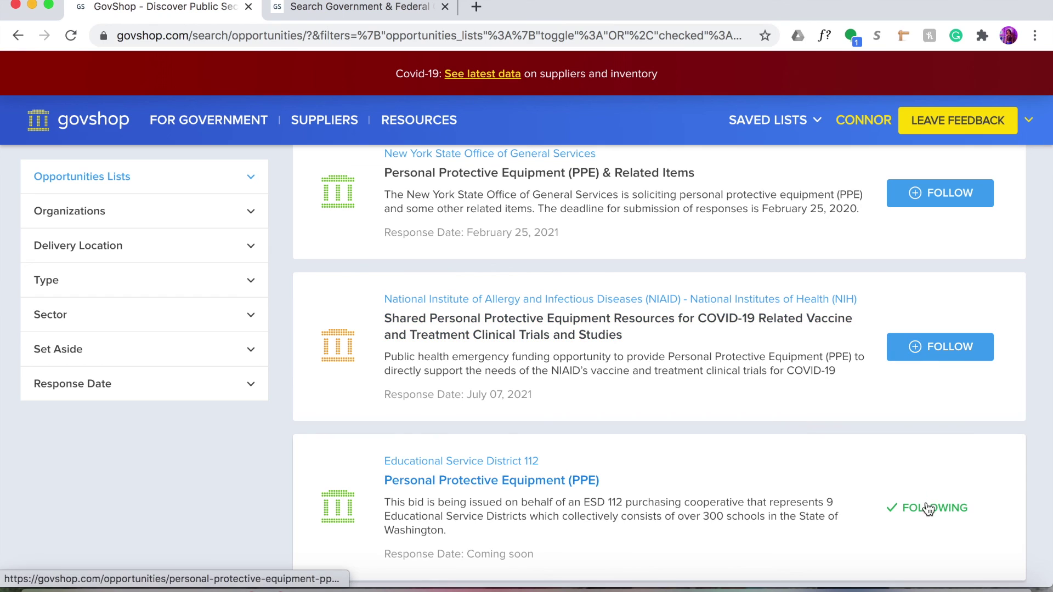
click(946, 517)
- Follow the Educational Service District 112, National Institute of Allergy and Infectious Diseases and New York State opportunities again
click(947, 519)
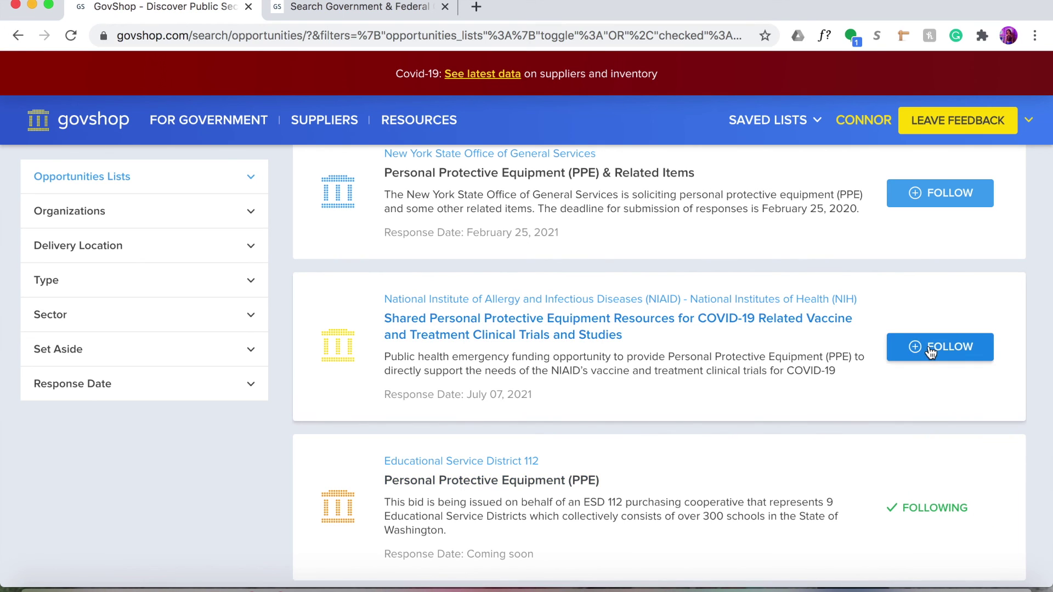
click(949, 346)
click(944, 193)
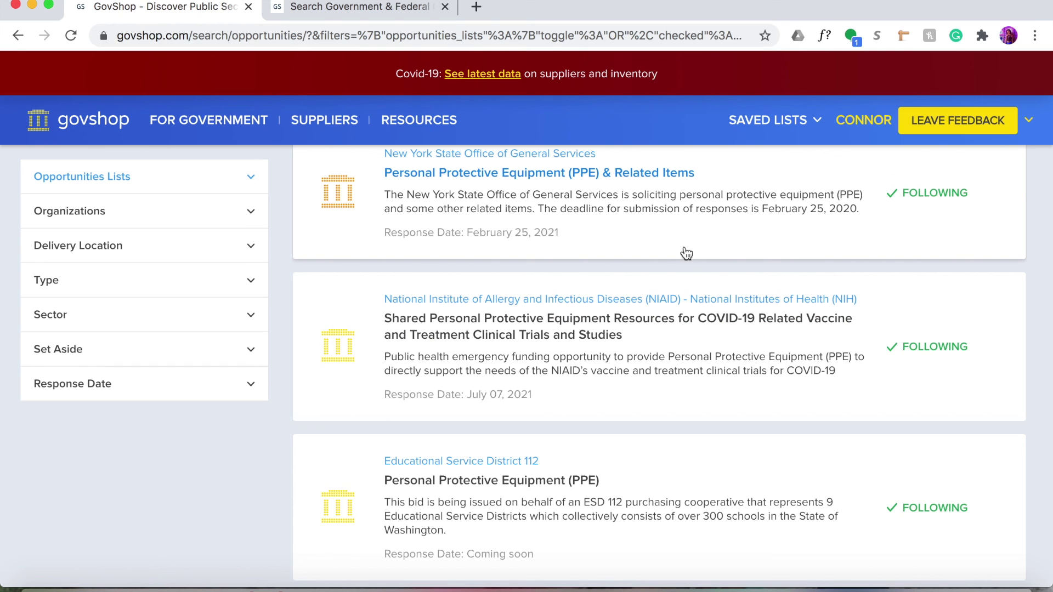